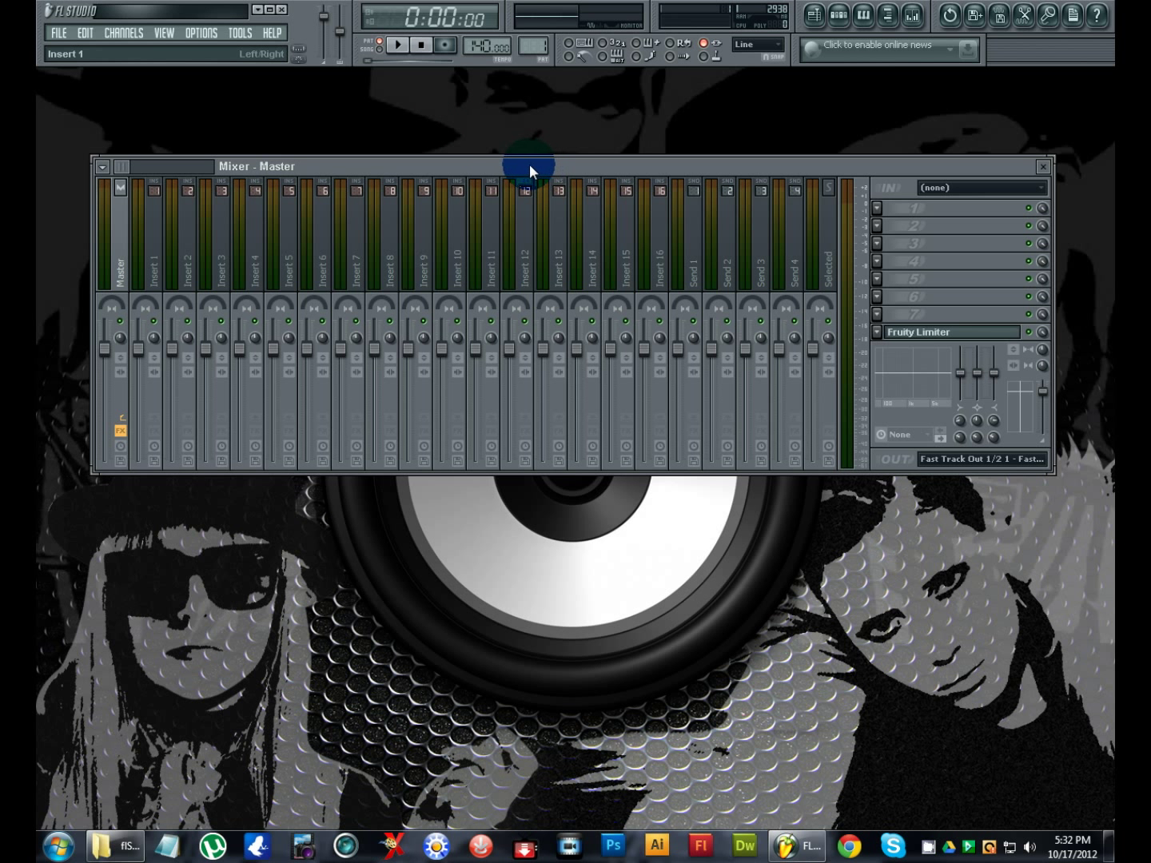
Step: Reposition the Mixer - Master window higher on the screen and slightly to the right
left_click_drag(529, 164, 515, 117)
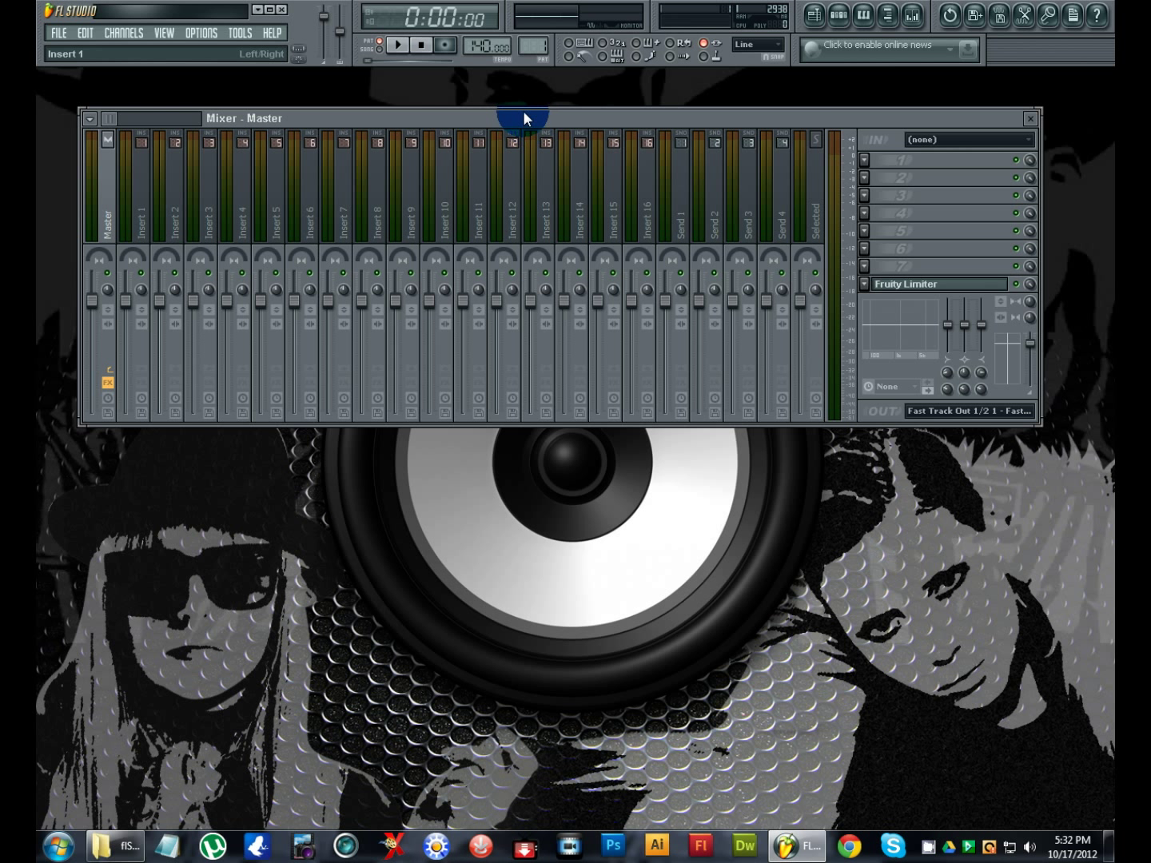
left_click_drag(880, 121, 889, 117)
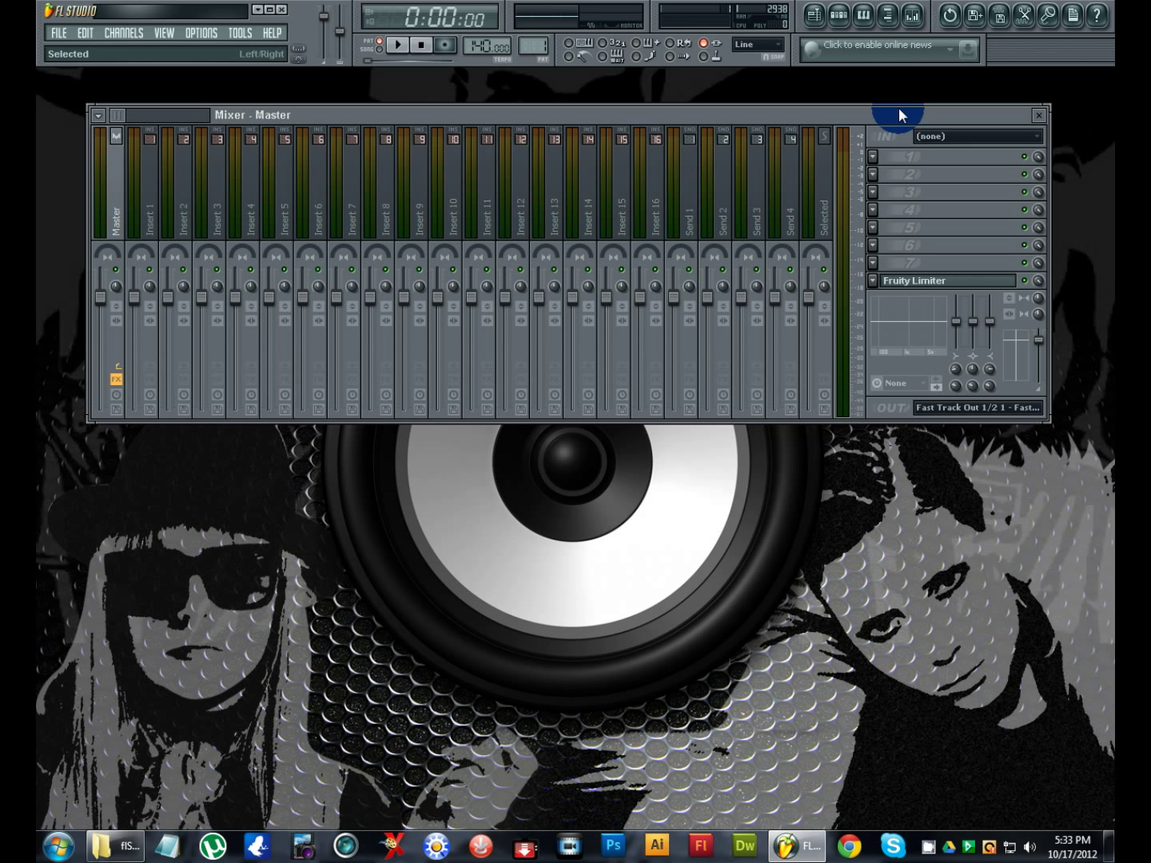
Step: Route the Fast Track In 1/2 2 audio input into Insert 16
left_click(662, 252)
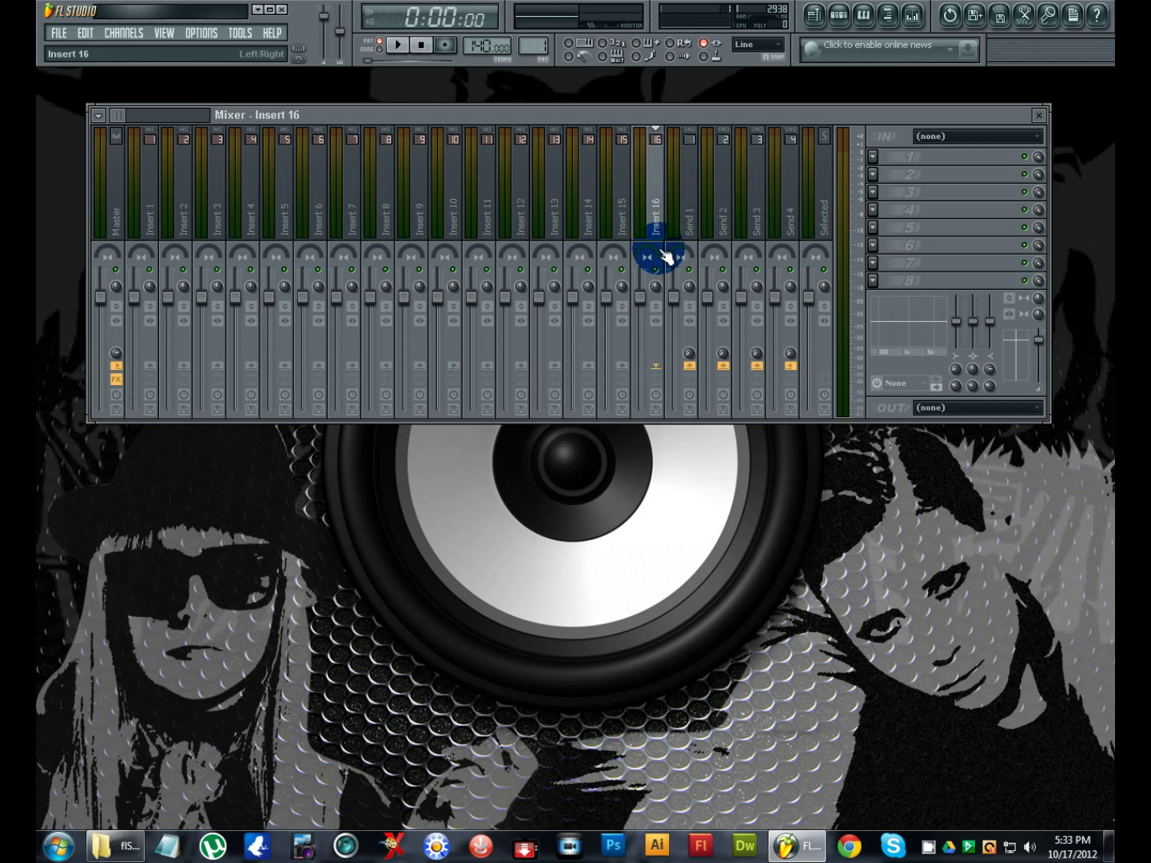
left_click(660, 296)
left_click(963, 137)
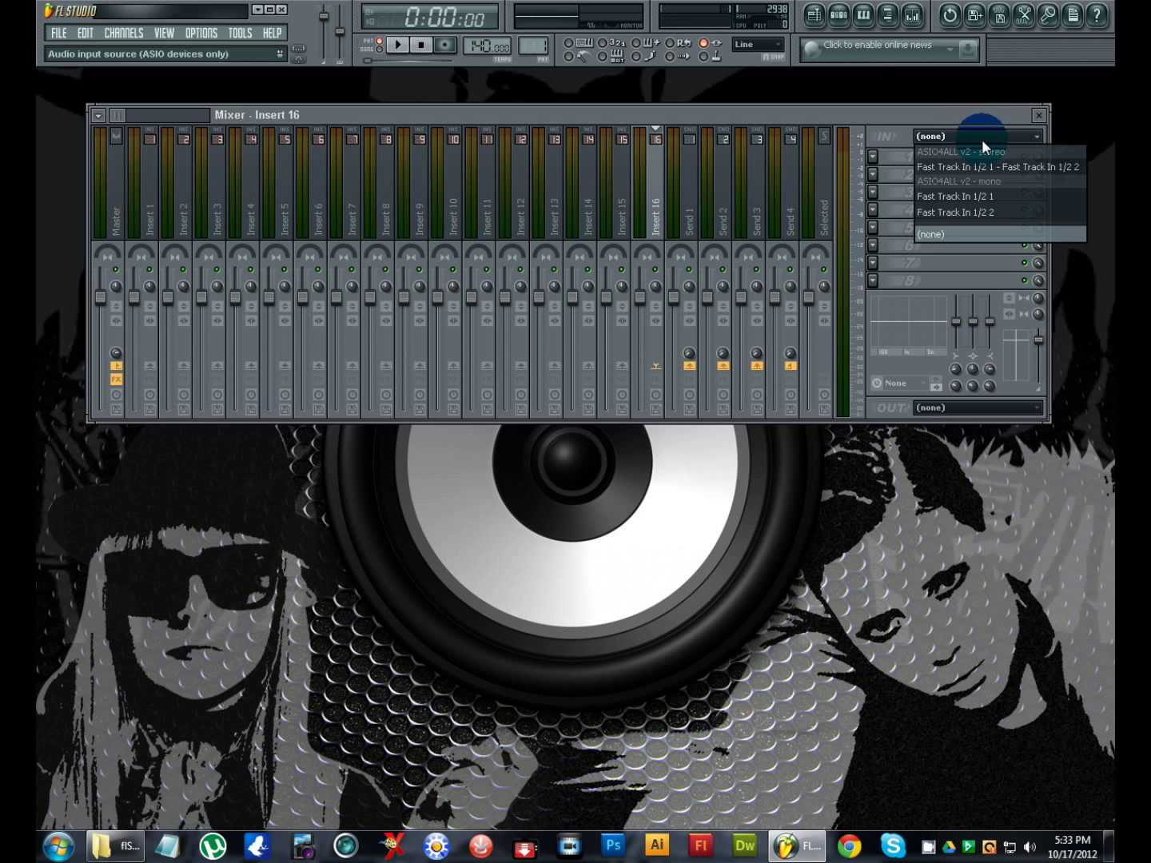
left_click(957, 212)
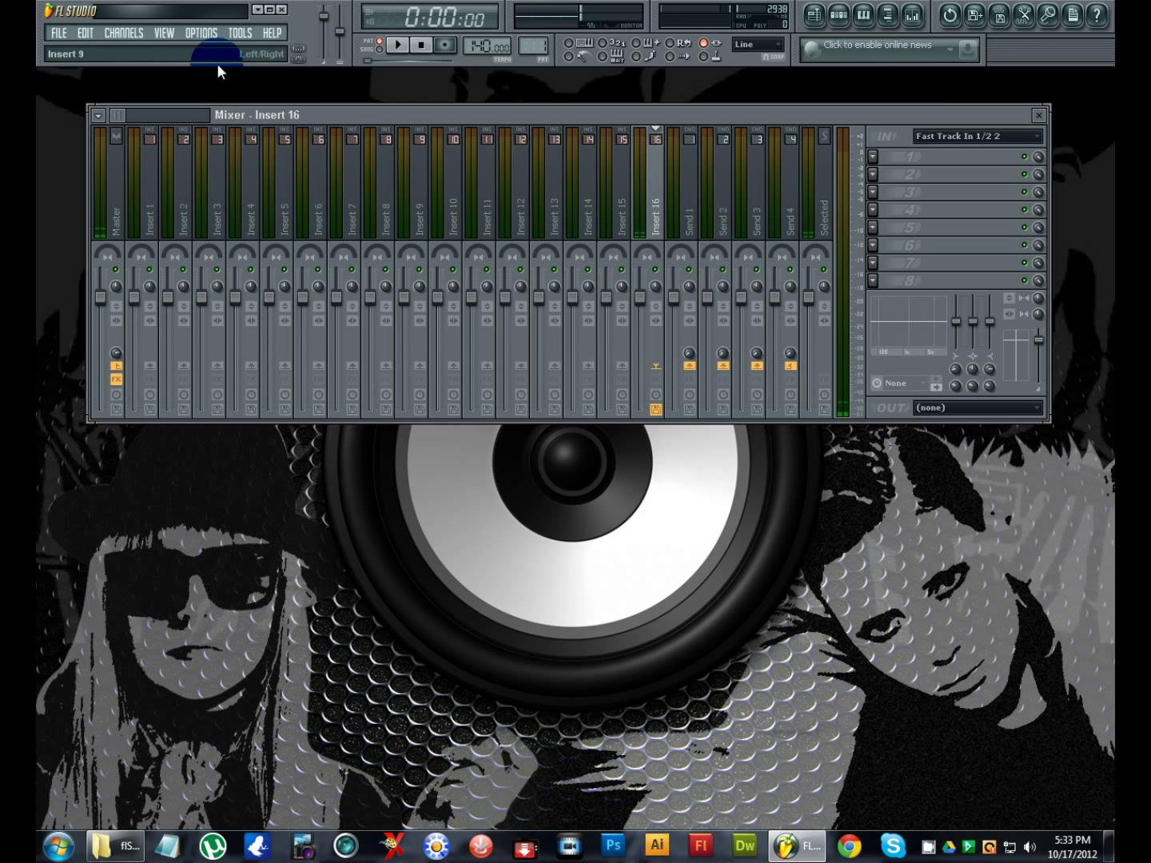
Step: Open the audio settings and review the ASIO driver's buffer panel, then close it
left_click(214, 40)
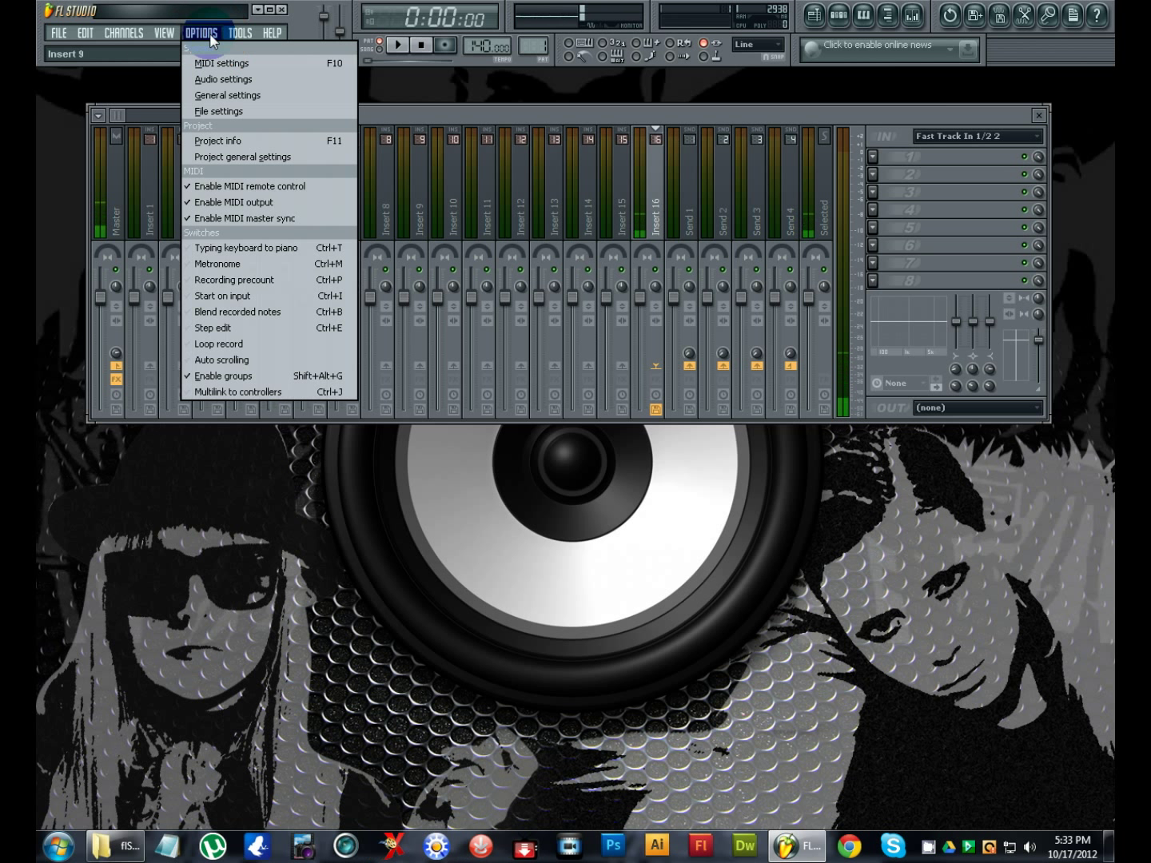
left_click(224, 79)
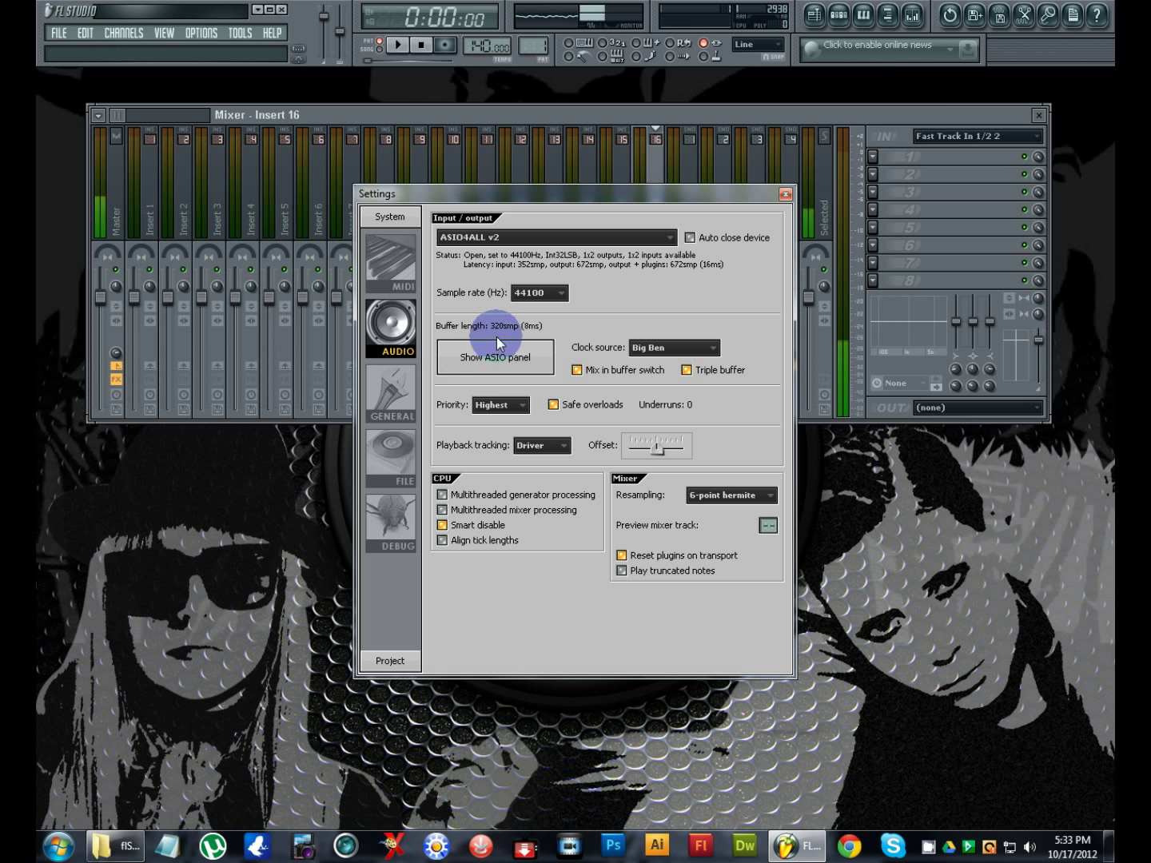
left_click(497, 345)
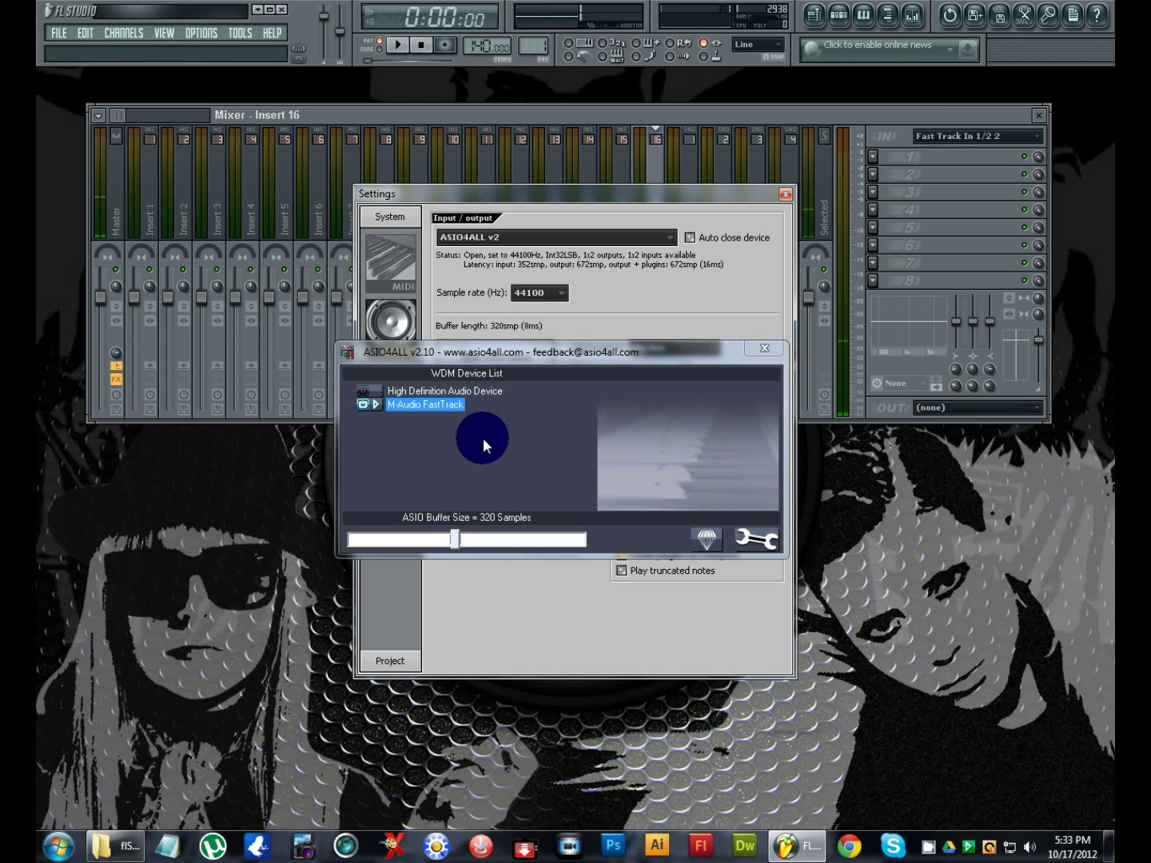
left_click_drag(560, 359, 562, 314)
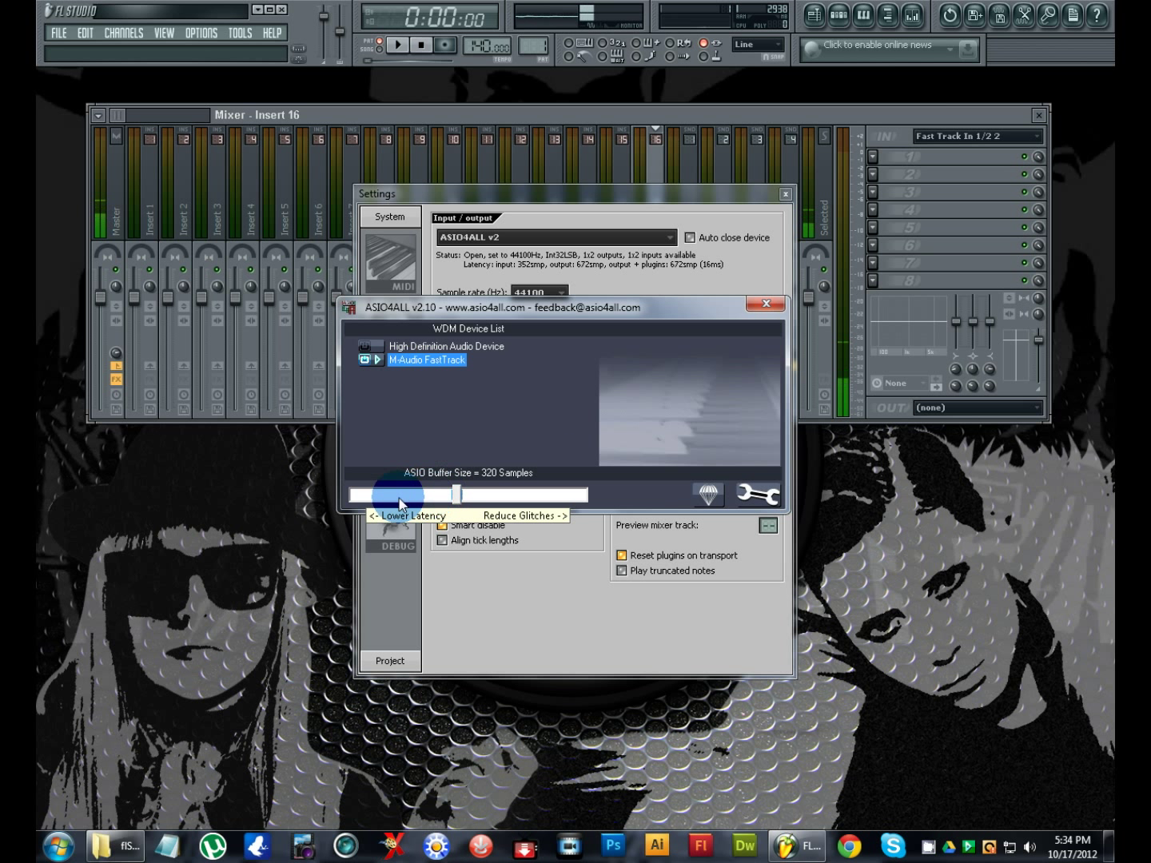
left_click(765, 306)
Step: Close the audio settings and assign Fast Track In 1/2 2 to Insert 13
left_click(785, 196)
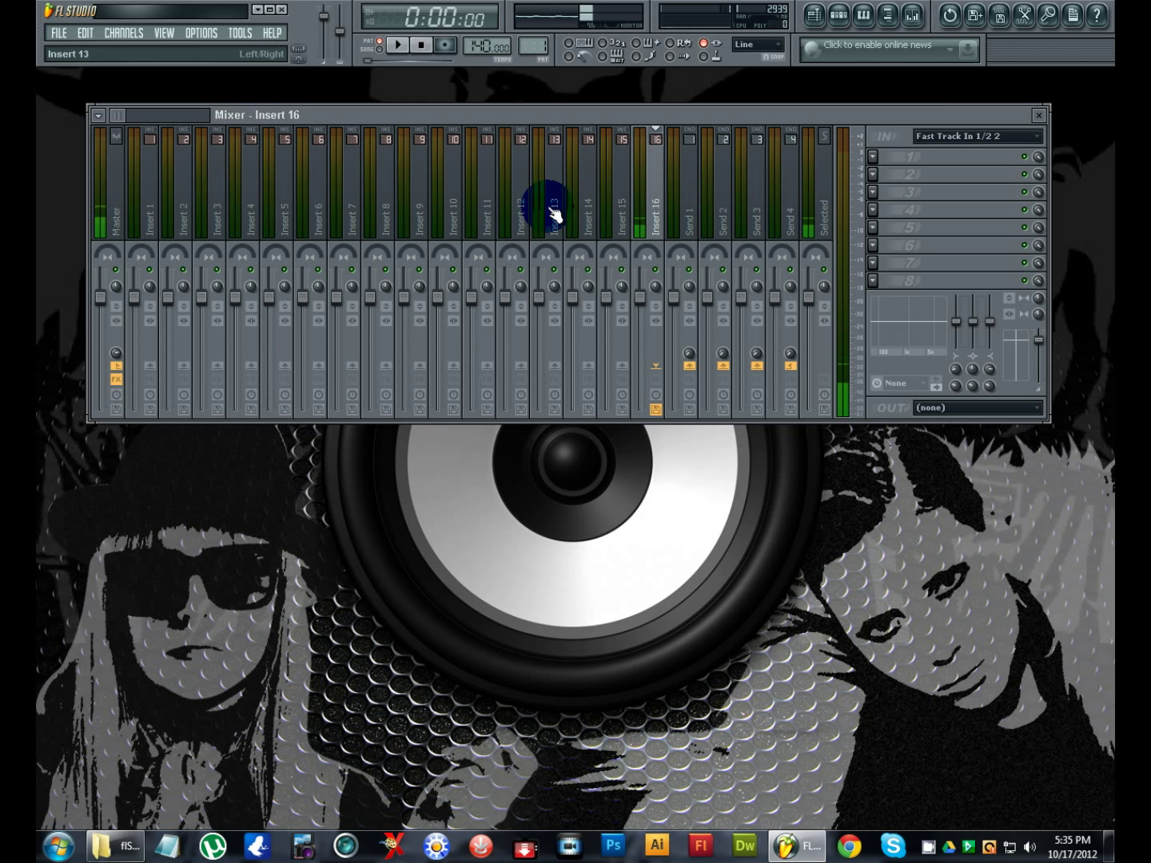
left_click(559, 229)
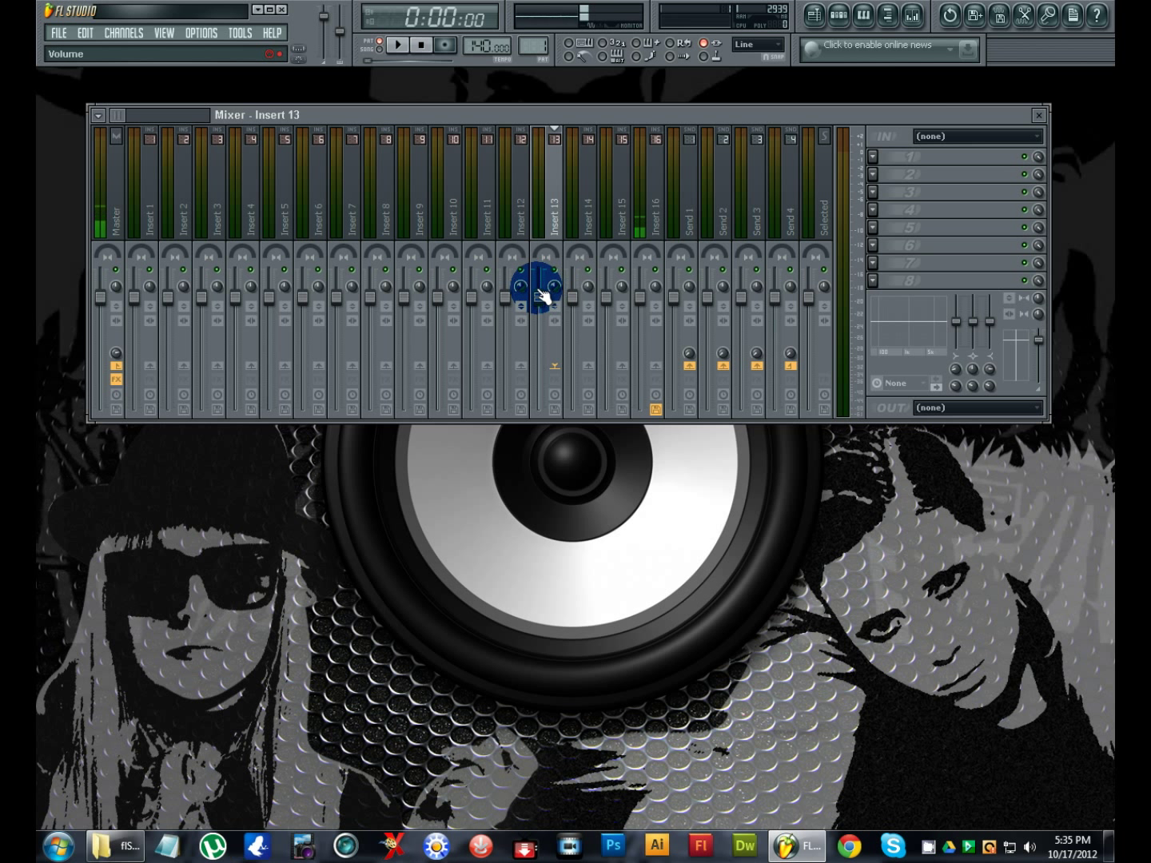
left_click(966, 142)
left_click(994, 215)
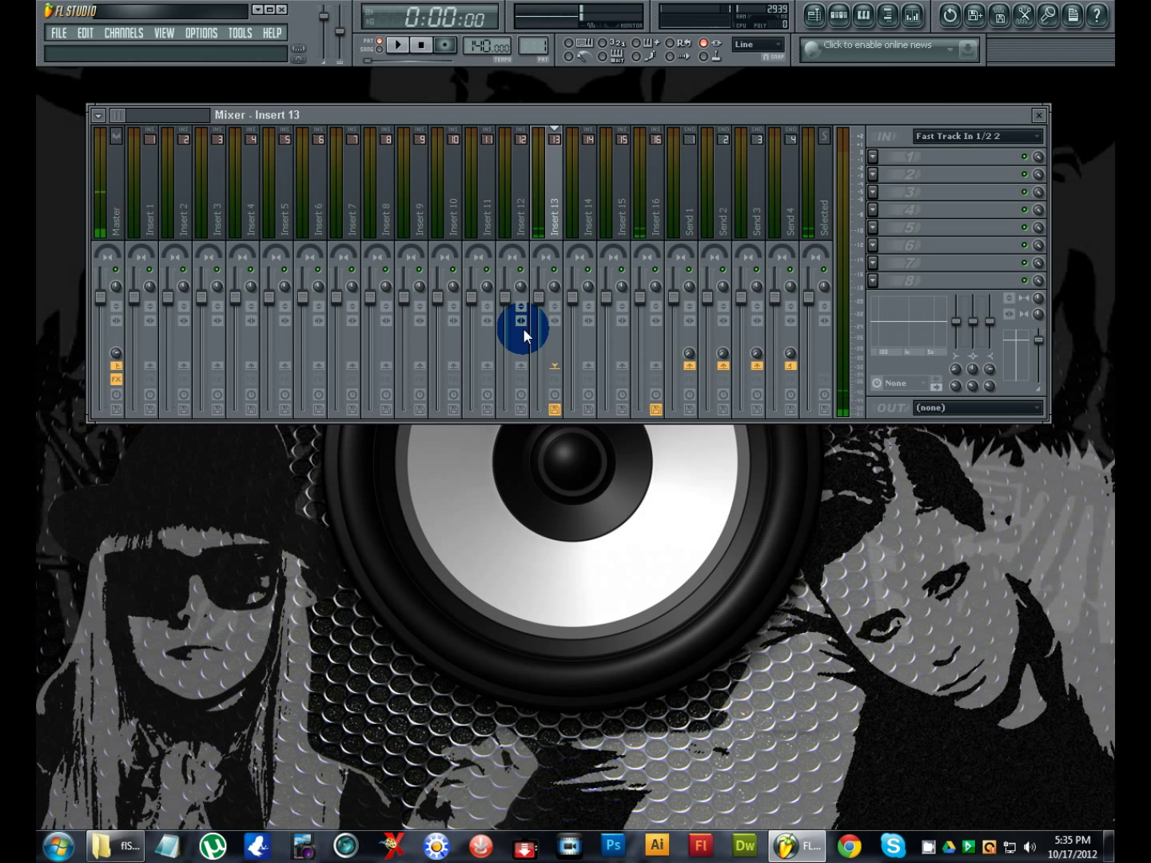
Step: Set Insert 13's audio input to (none), leaving Fast Track only on Insert 16
left_click(660, 211)
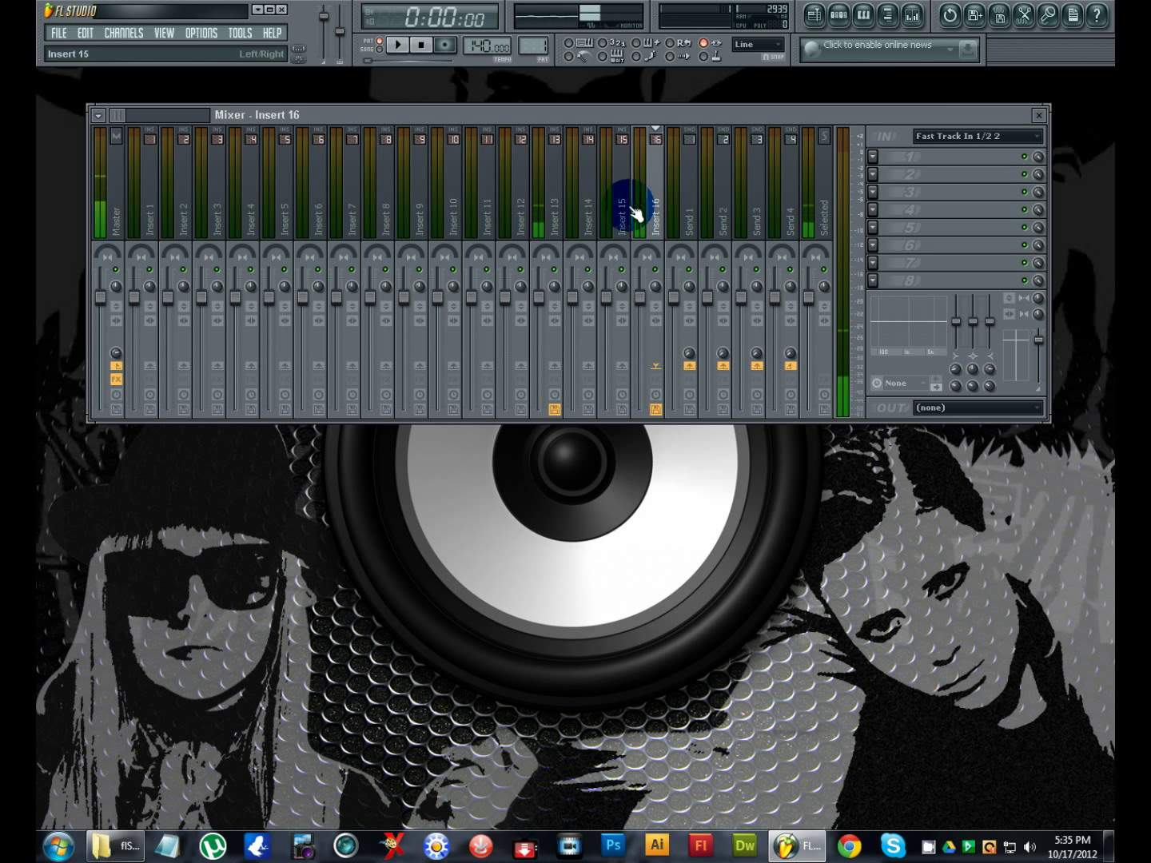
left_click(623, 218)
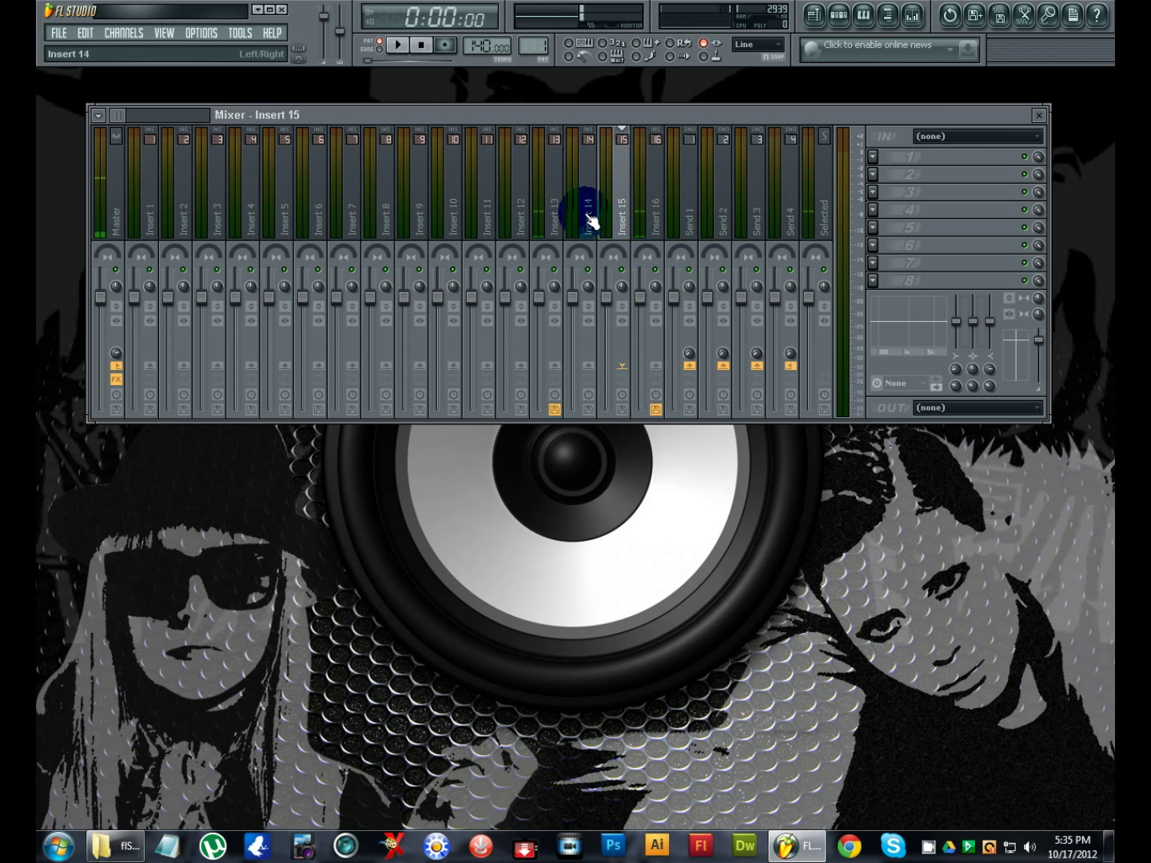
left_click(589, 219)
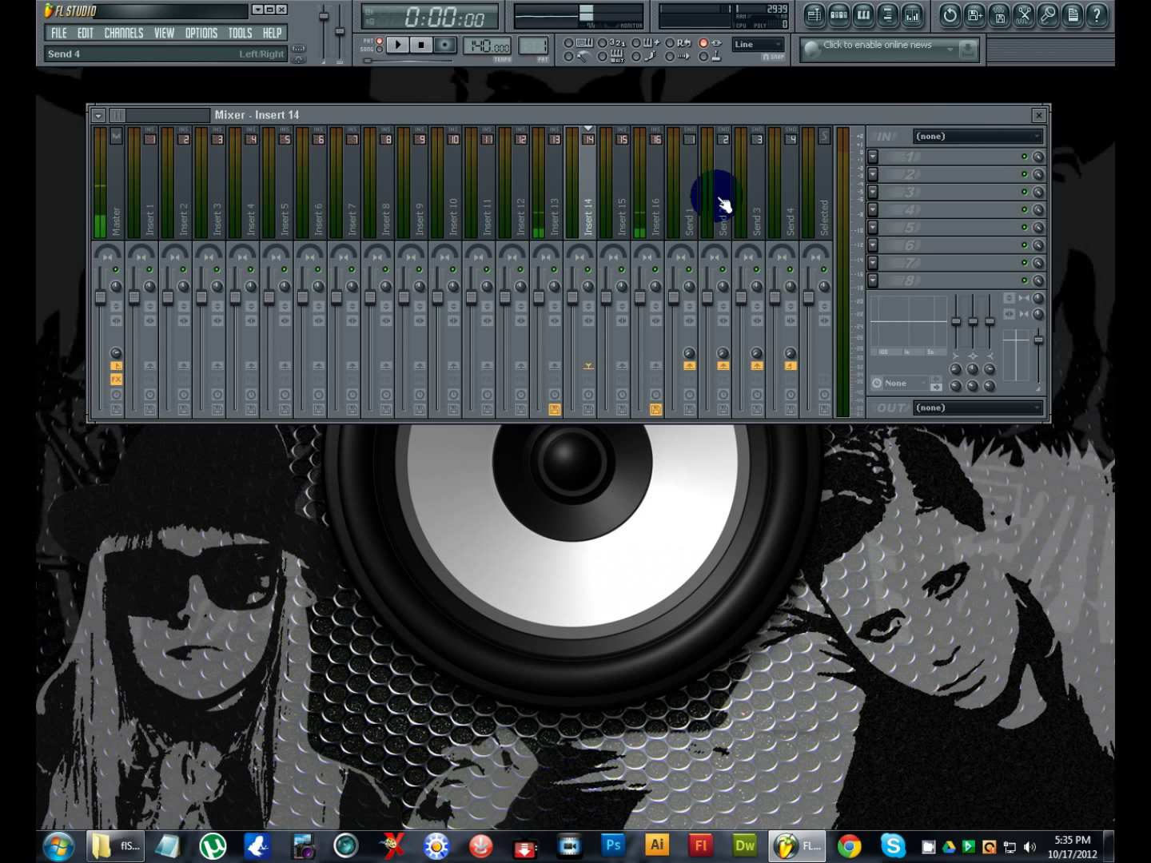
left_click(619, 209)
left_click(588, 212)
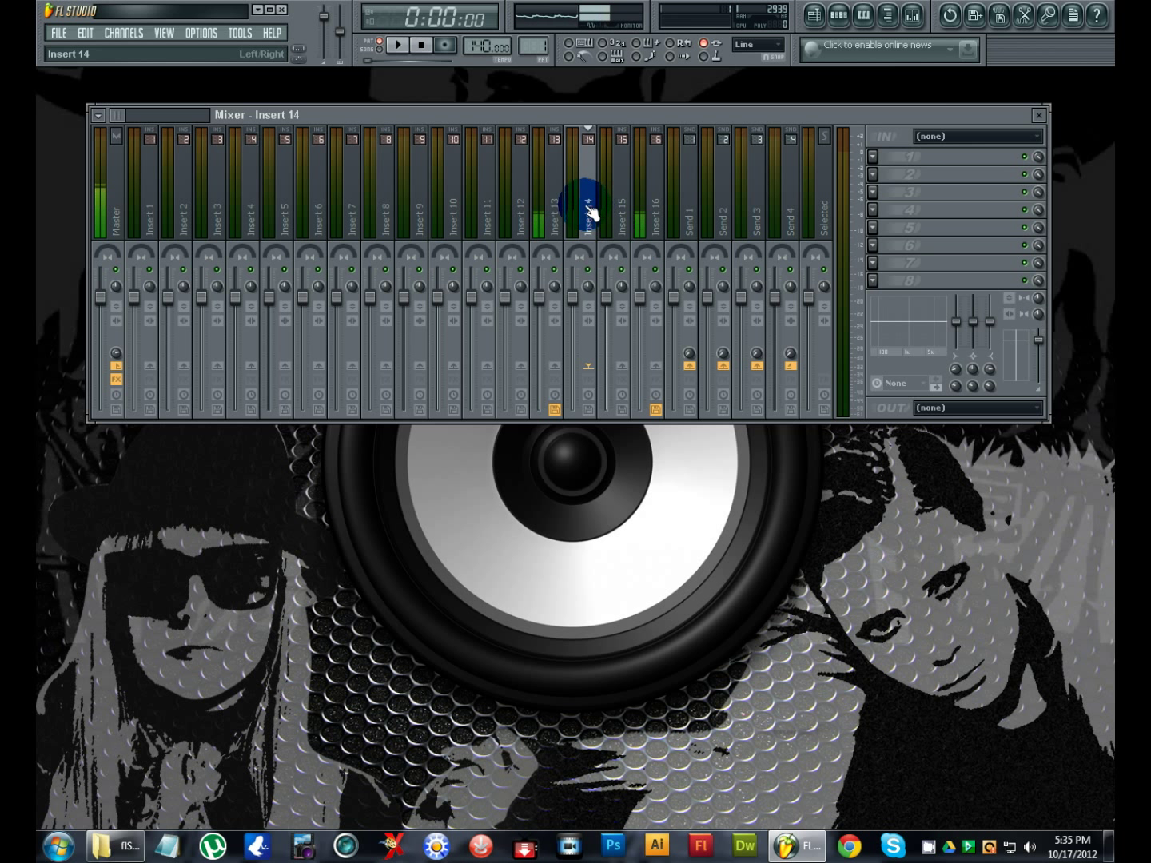
left_click(558, 221)
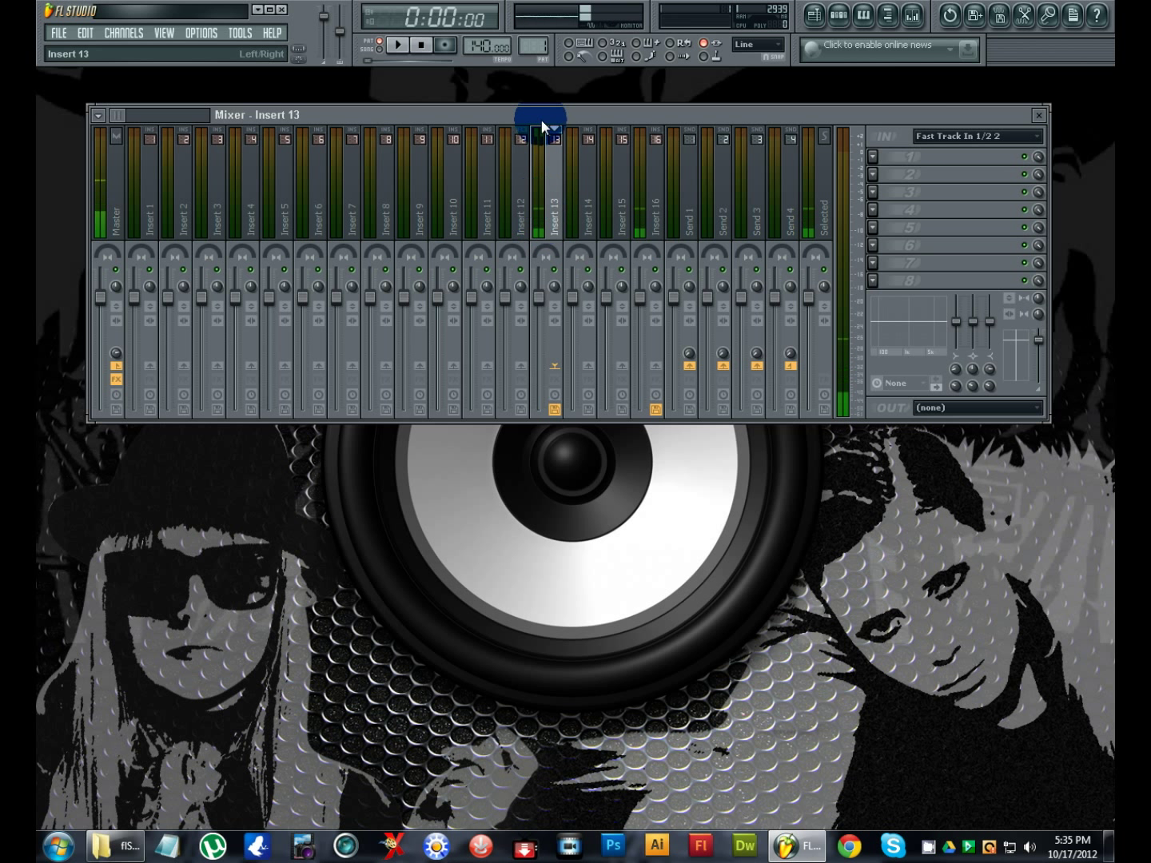
left_click(1032, 135)
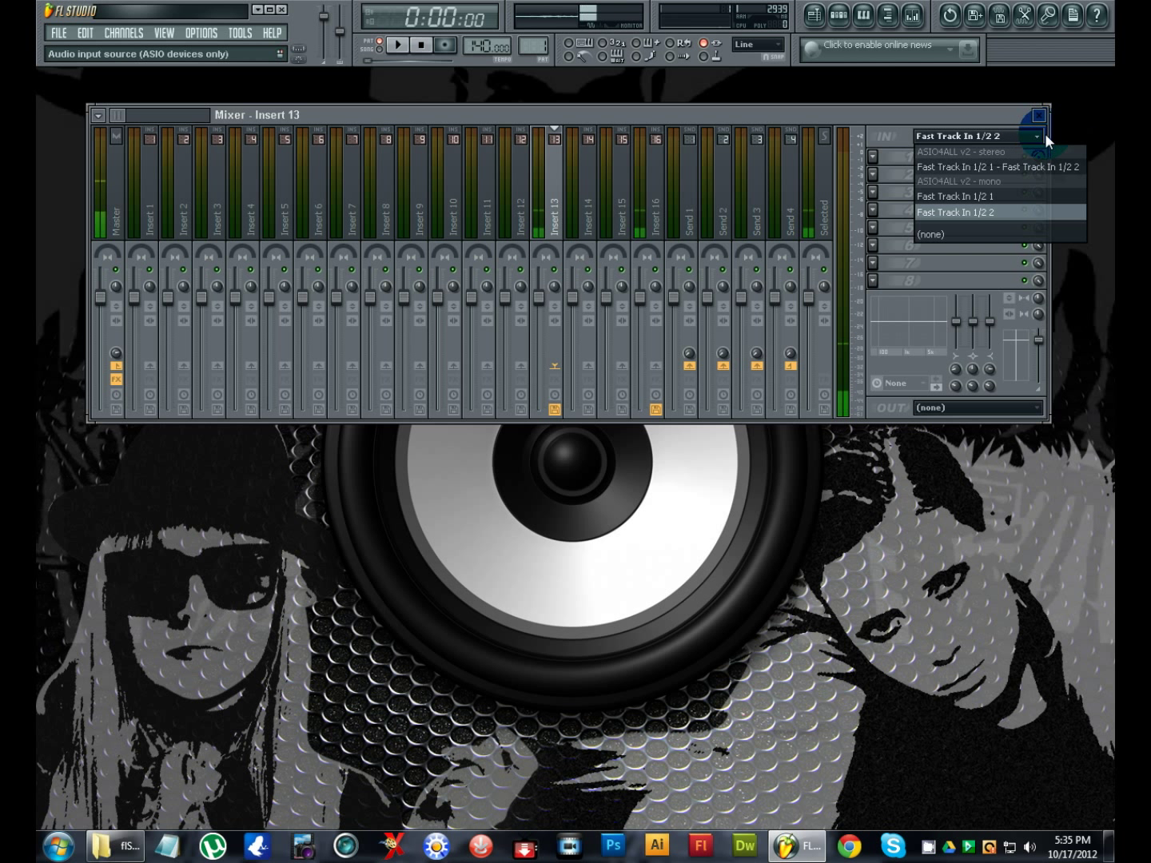
left_click(954, 240)
left_click(1078, 228)
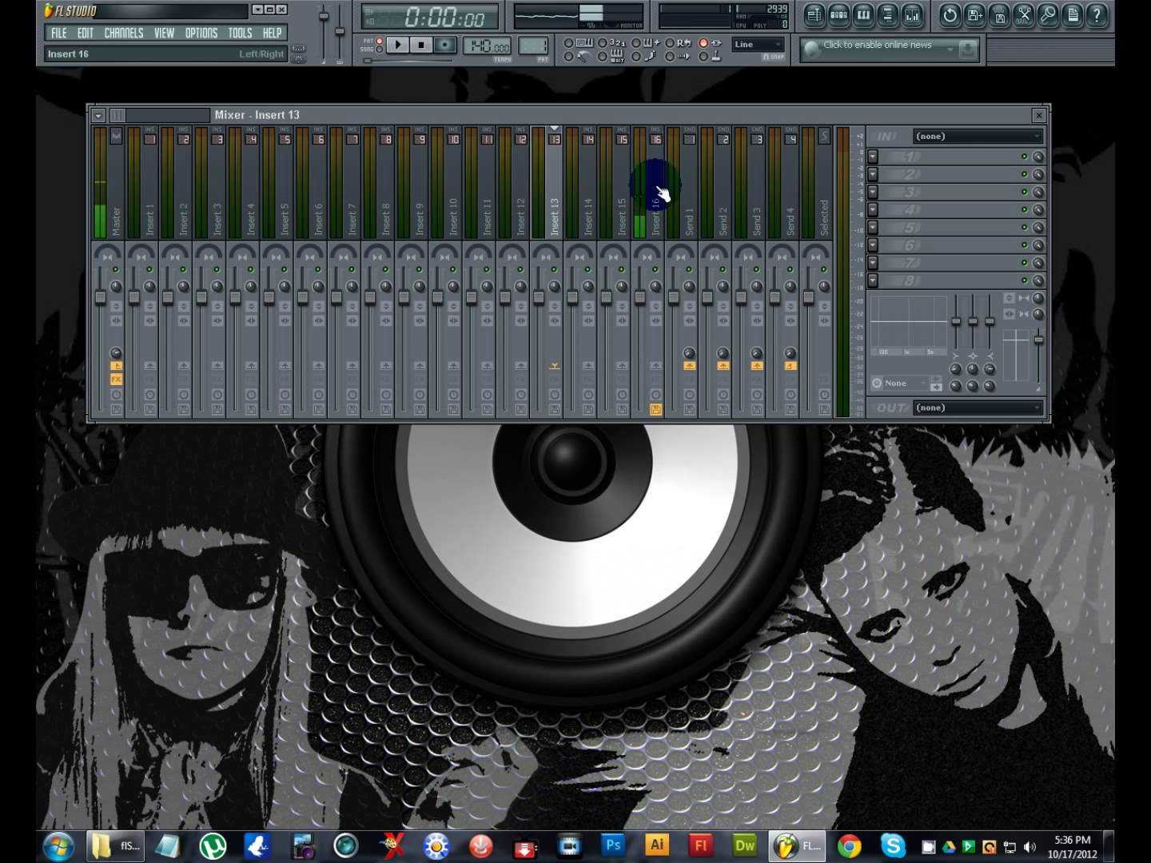
Step: Load Fruity Delay into FX slot 1 of the Master track, ahead of Fruity Limiter
left_click(110, 205)
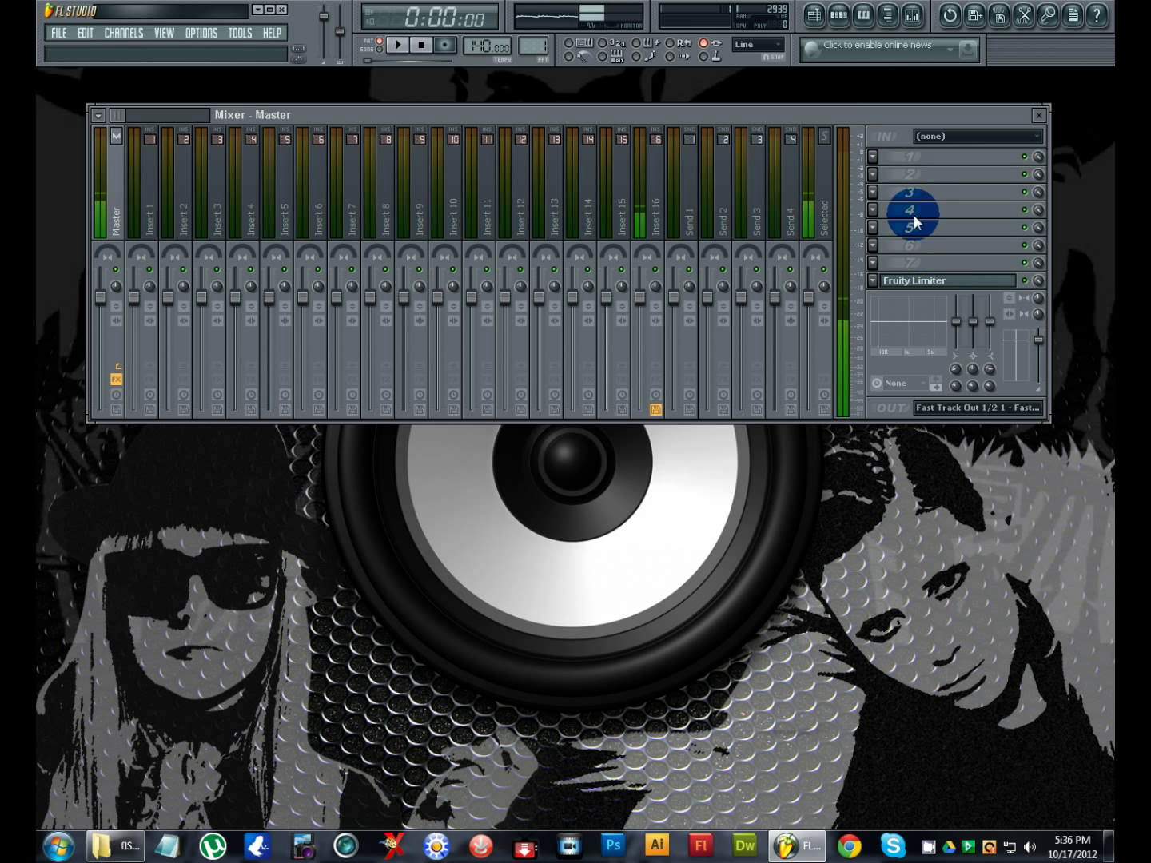
left_click(874, 159)
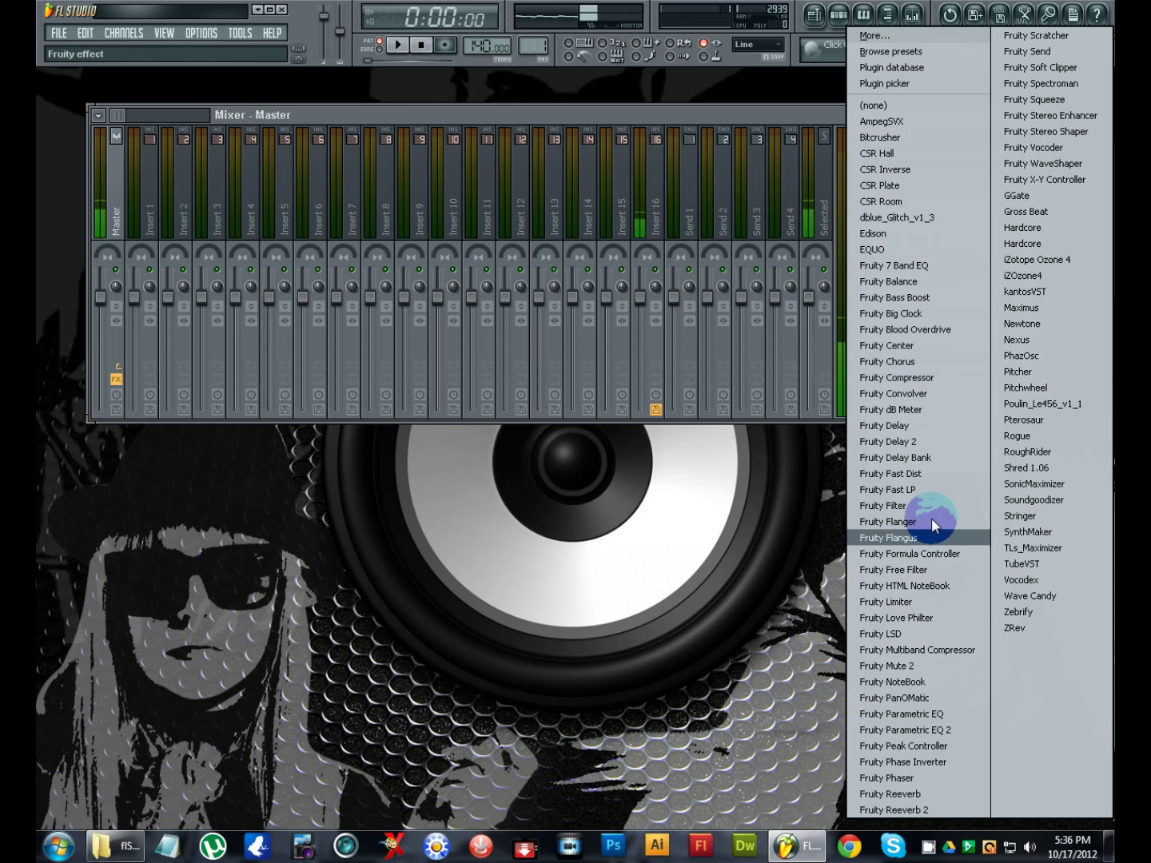
left_click(947, 425)
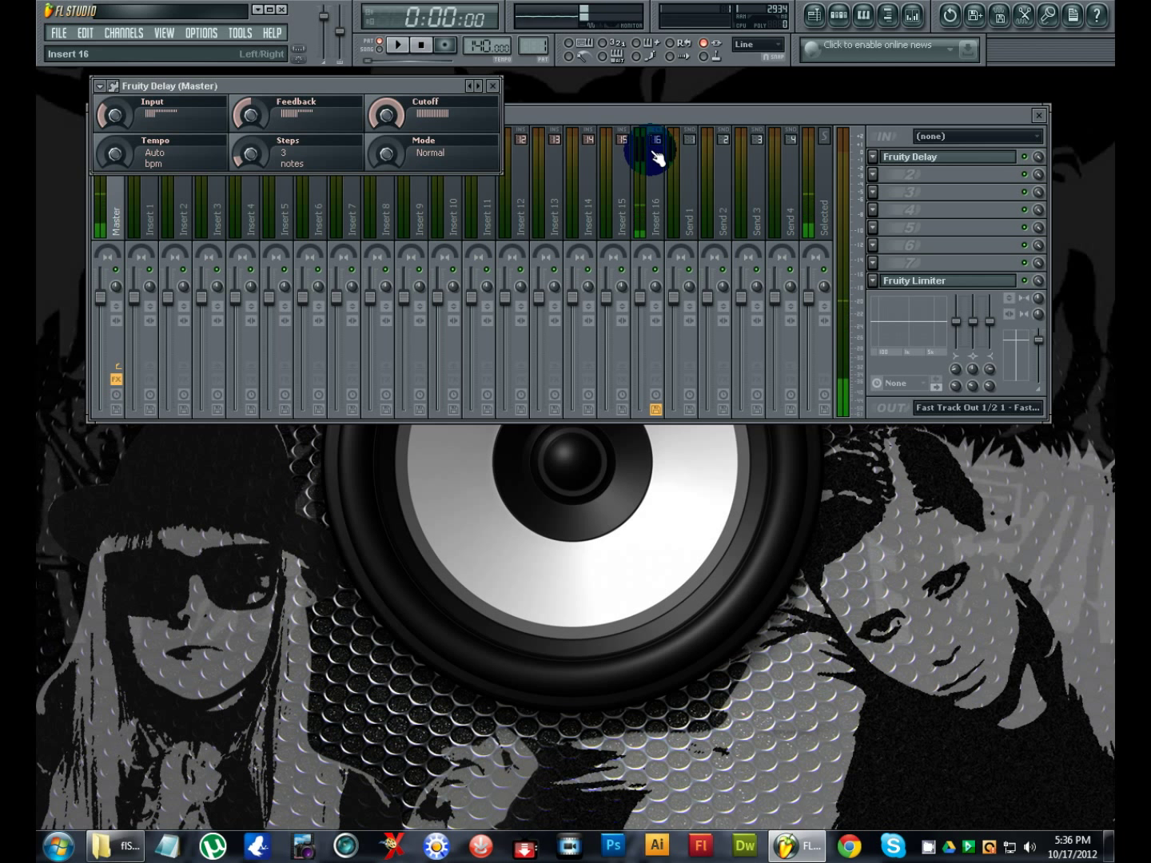
Step: Place the mixer below the Fruity Delay window and disable the Master's delay slot
left_click_drag(587, 116, 589, 206)
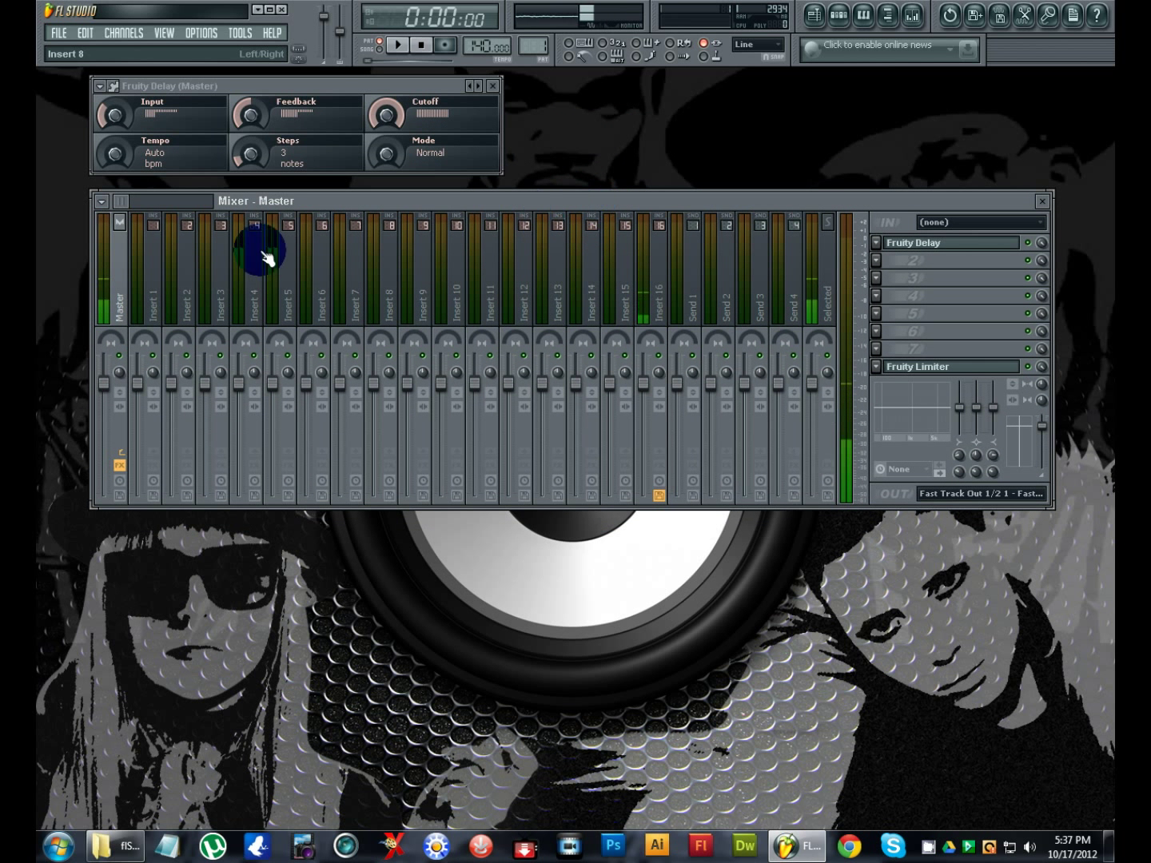
left_click(1028, 242)
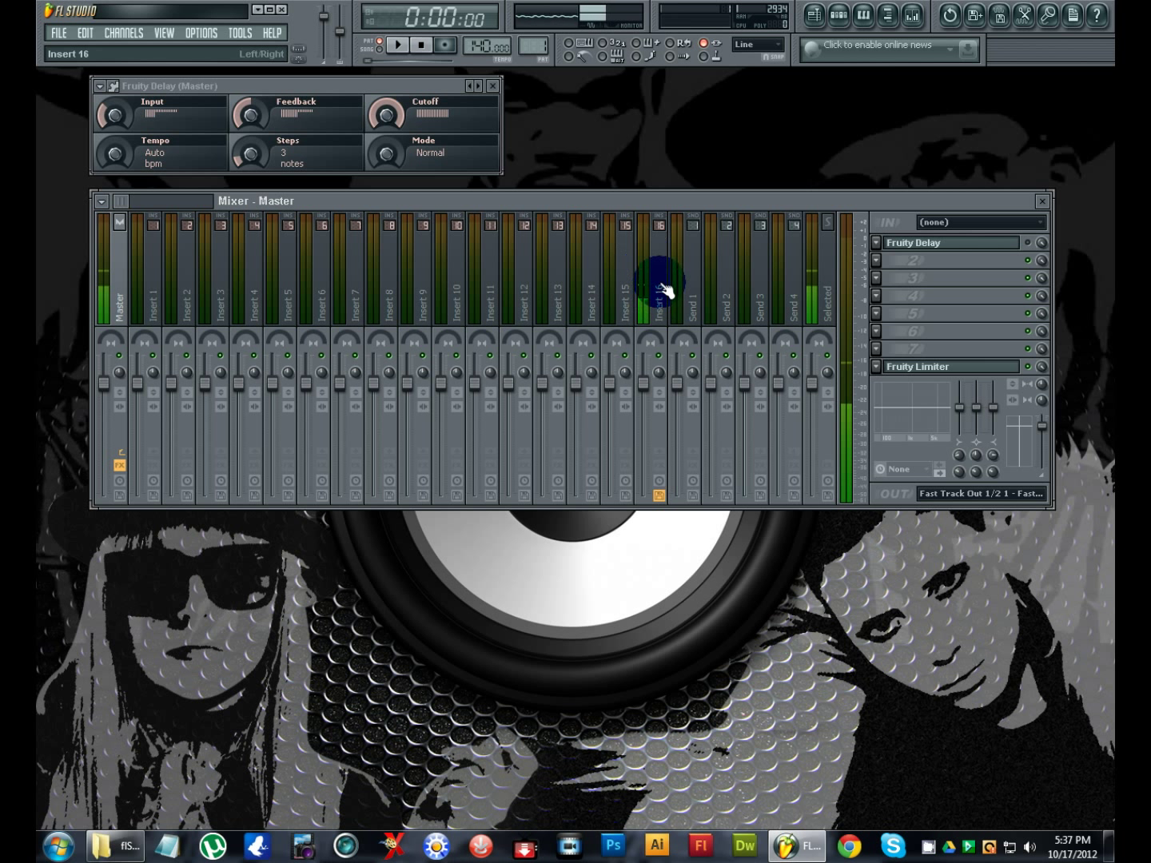
left_click(1028, 242)
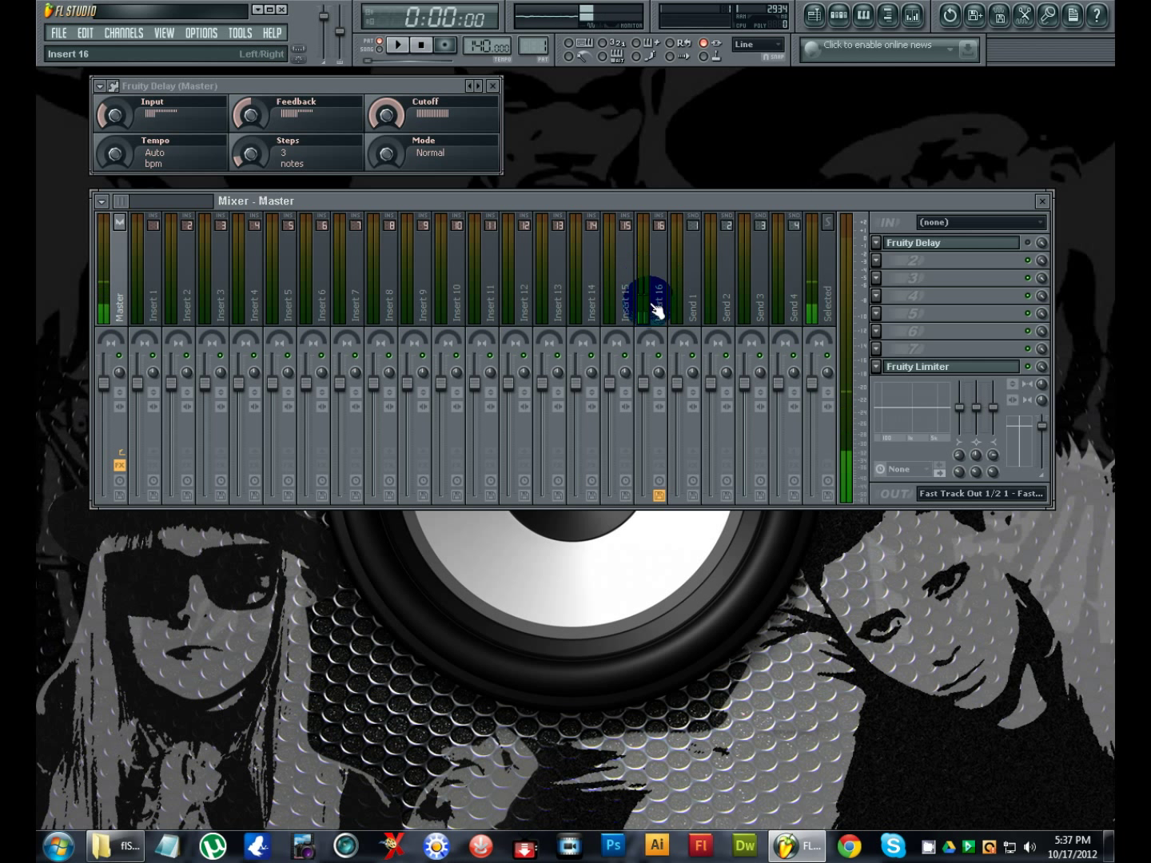